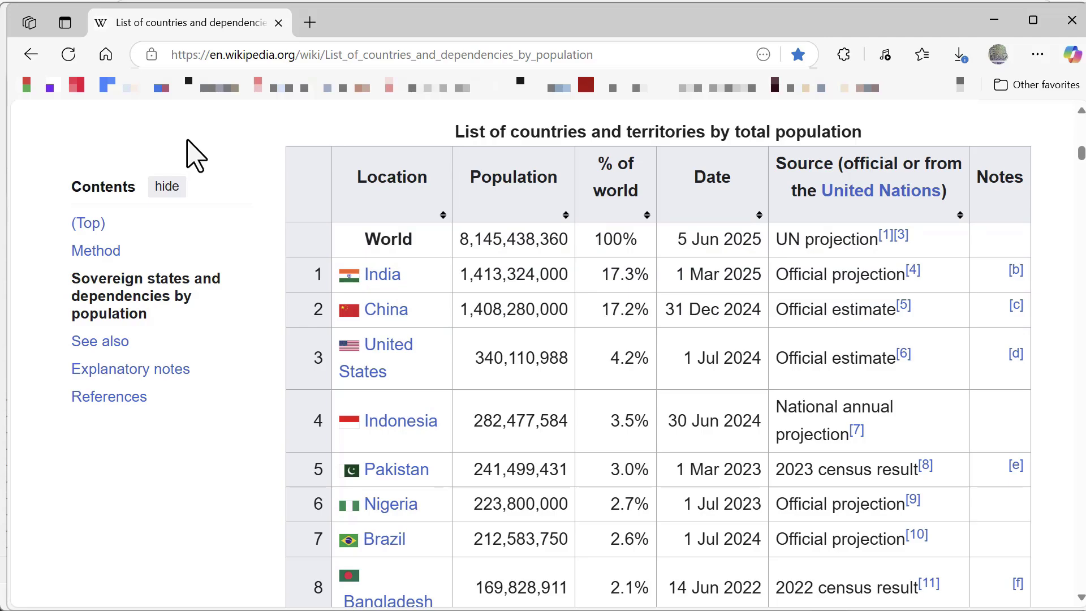
- Review the population table, then copy the Wikipedia page URL from the address bar
scroll(303, 341, down, 10)
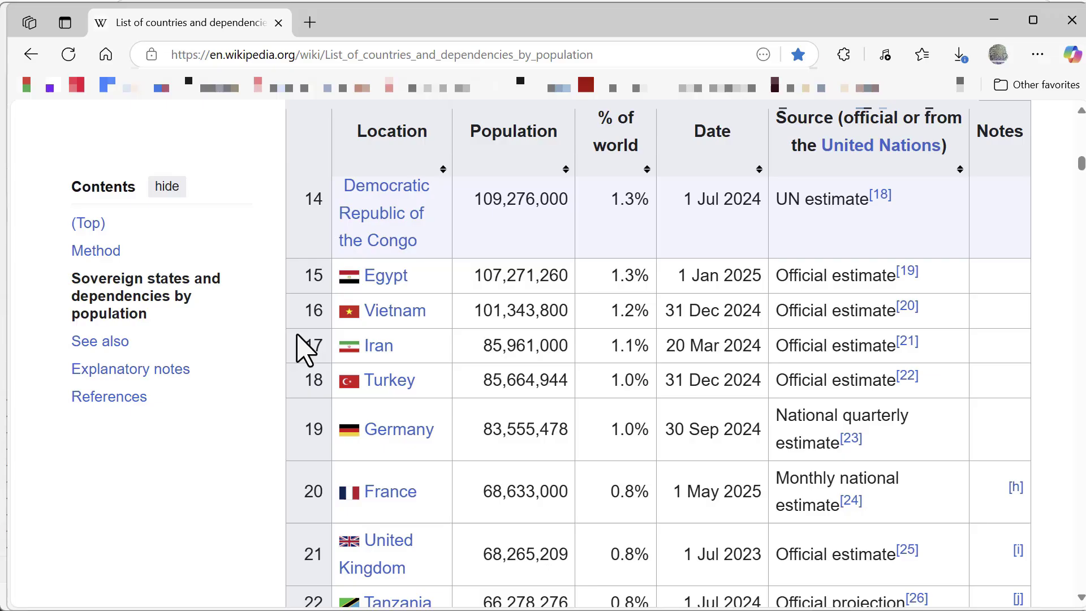
scroll(298, 362, down, 5)
drag(1074, 187, 1047, 565)
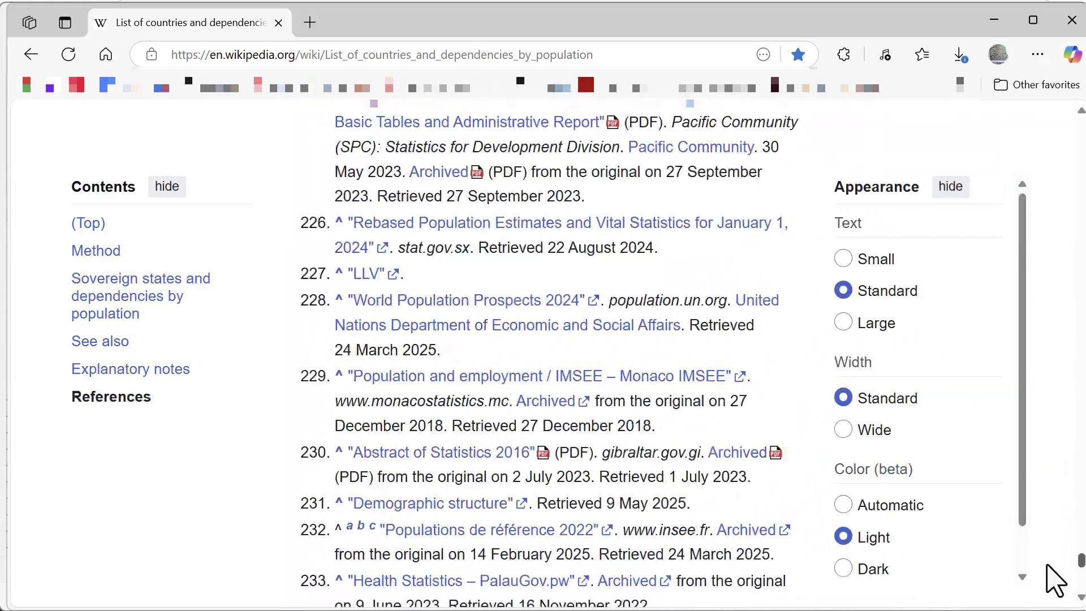
scroll(360, 245, up, 20)
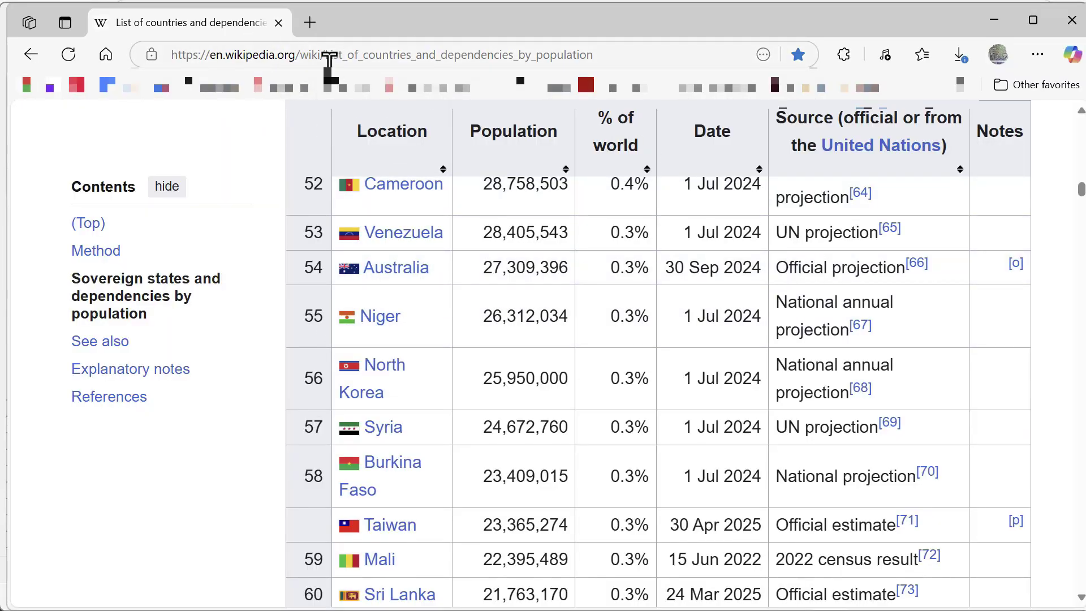
click(302, 59)
right_click(302, 59)
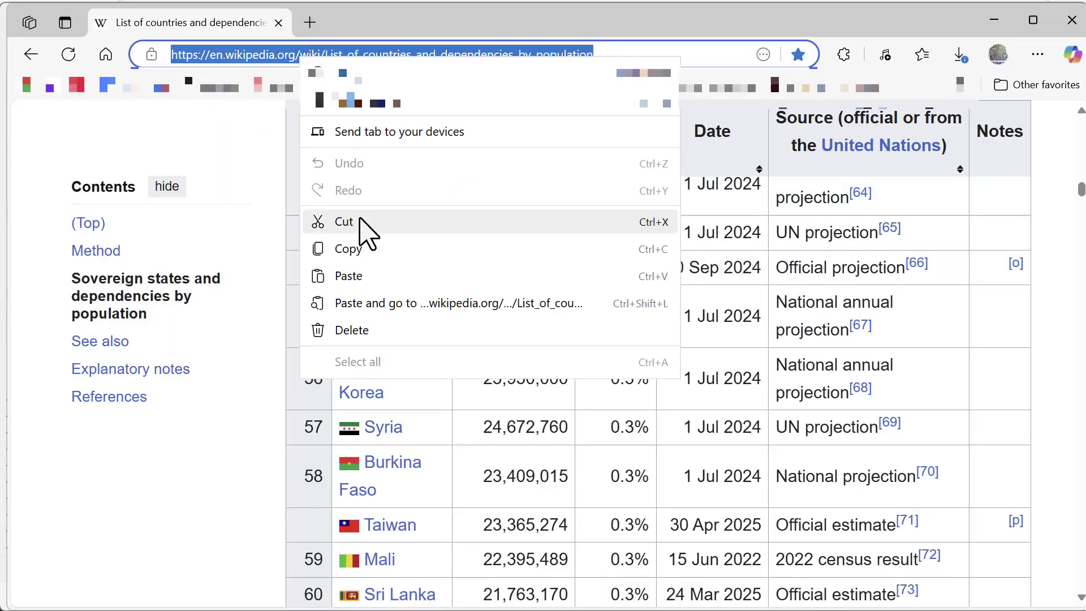
click(365, 248)
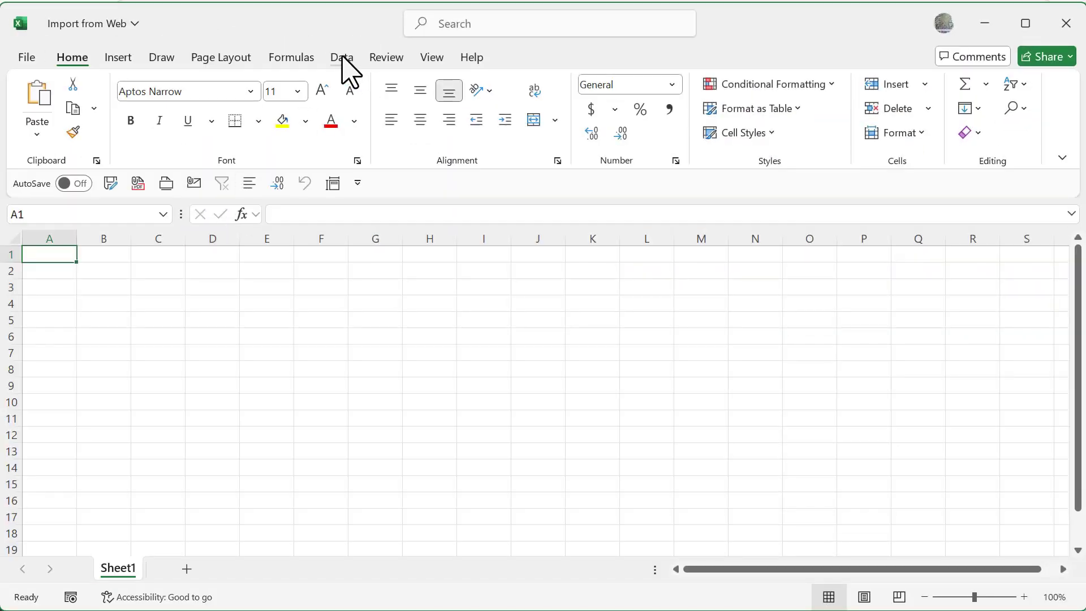
- Start a Data > Get Data > From Web import and paste the copied Wikipedia URL
click(342, 58)
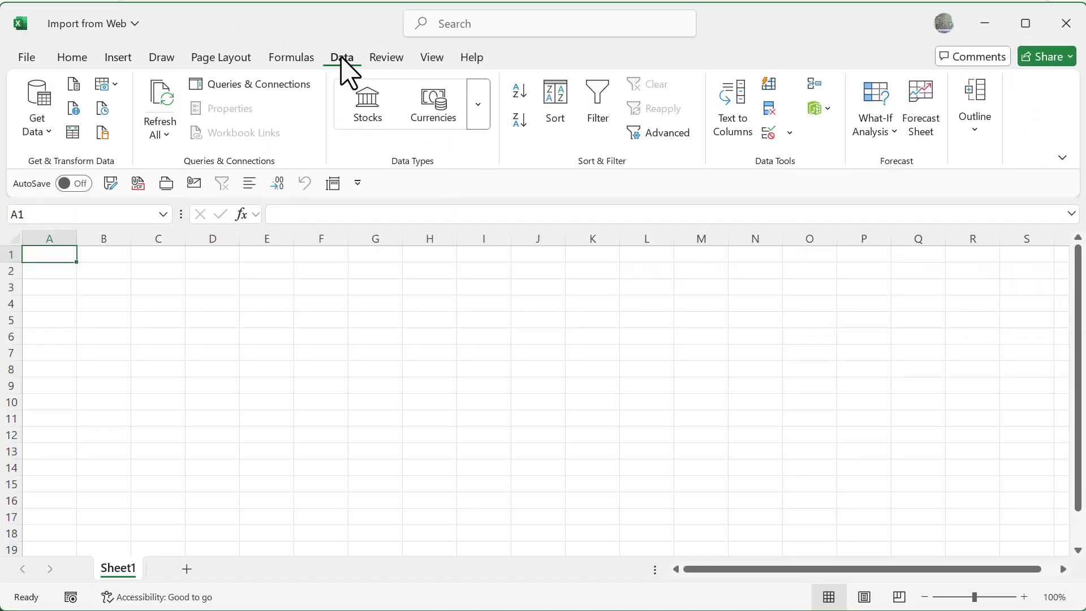
click(35, 126)
mouse_move(88, 310)
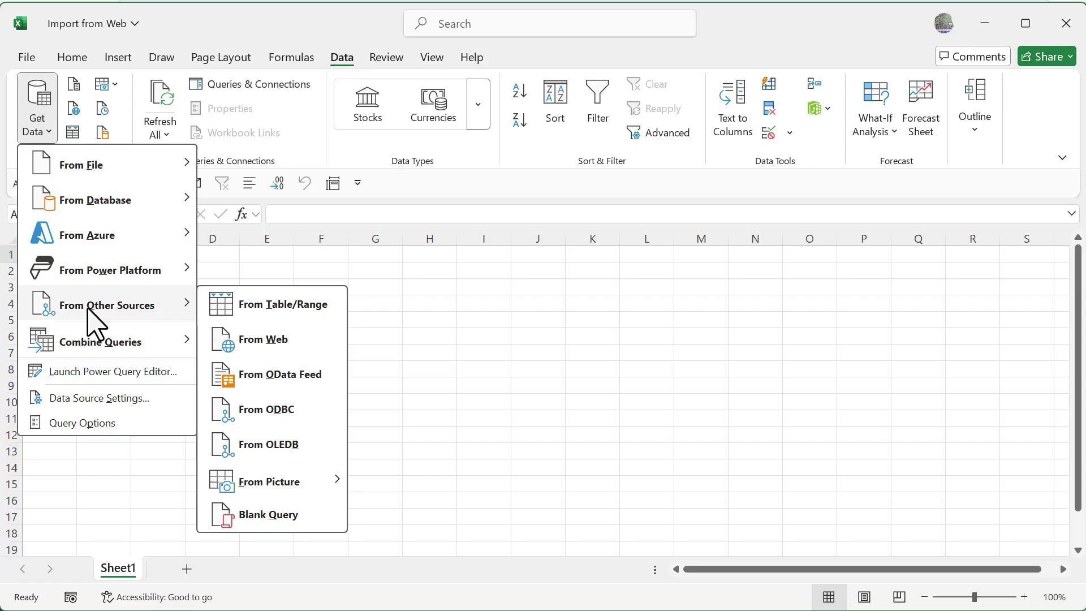
click(269, 340)
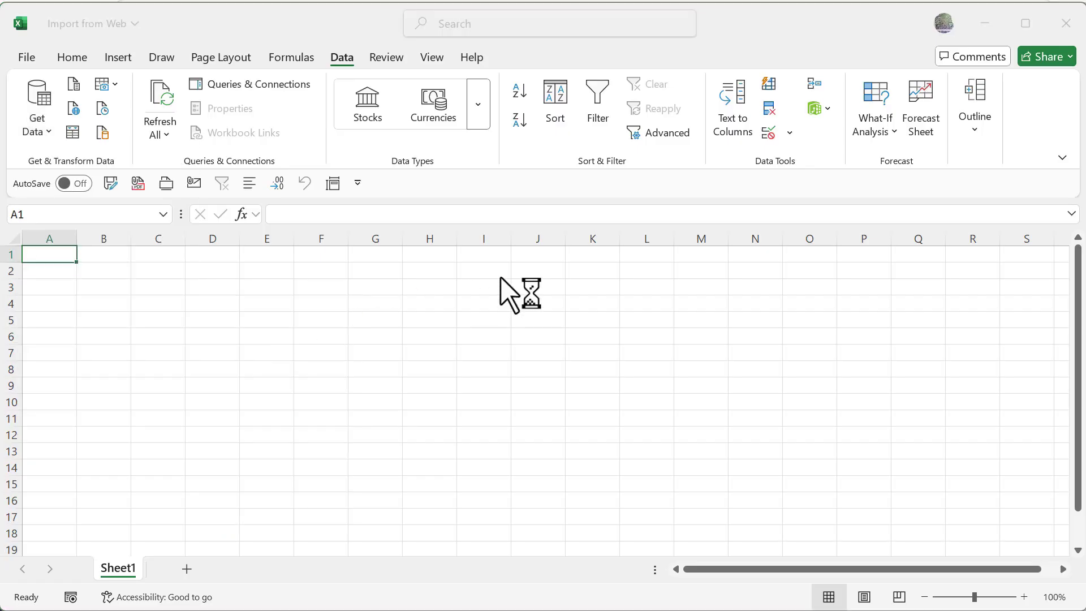
right_click(383, 391)
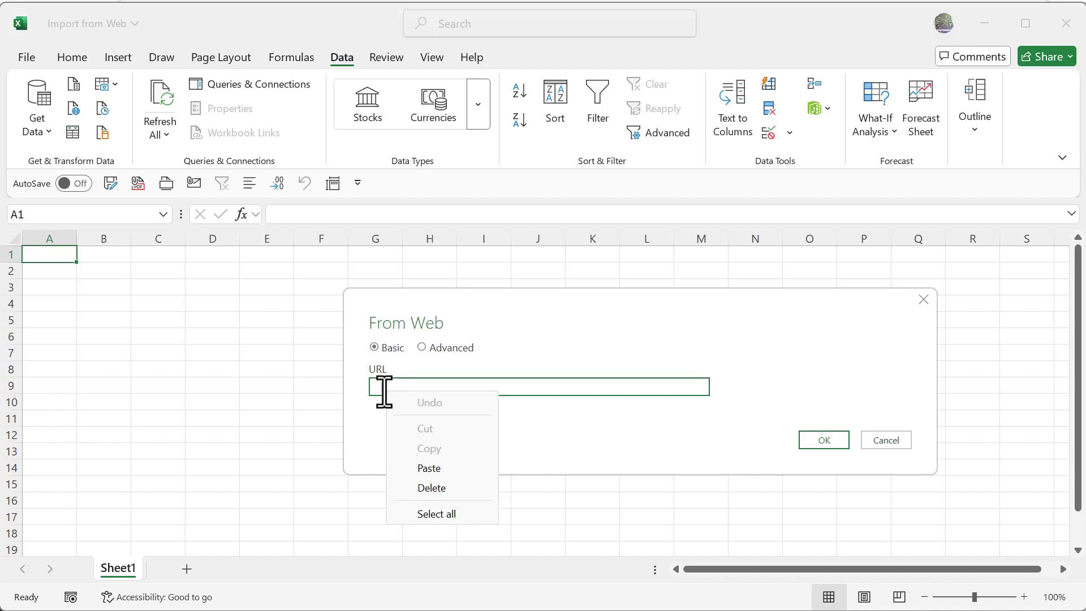
click(416, 465)
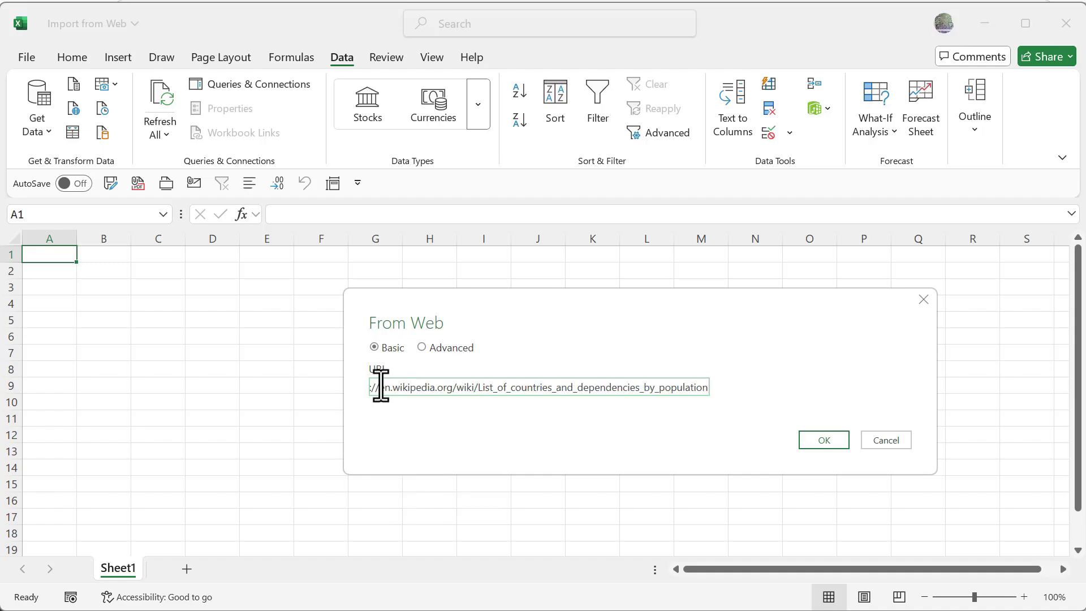
- Confirm the URL, then compare the population table, Table 1 and Web View previews in Navigator
click(823, 440)
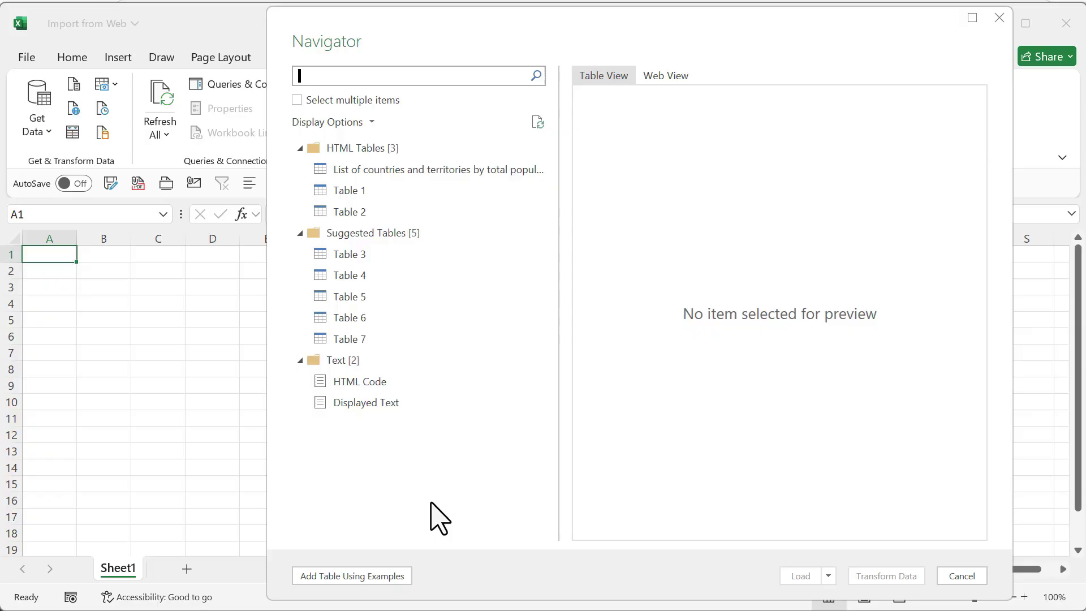
click(362, 175)
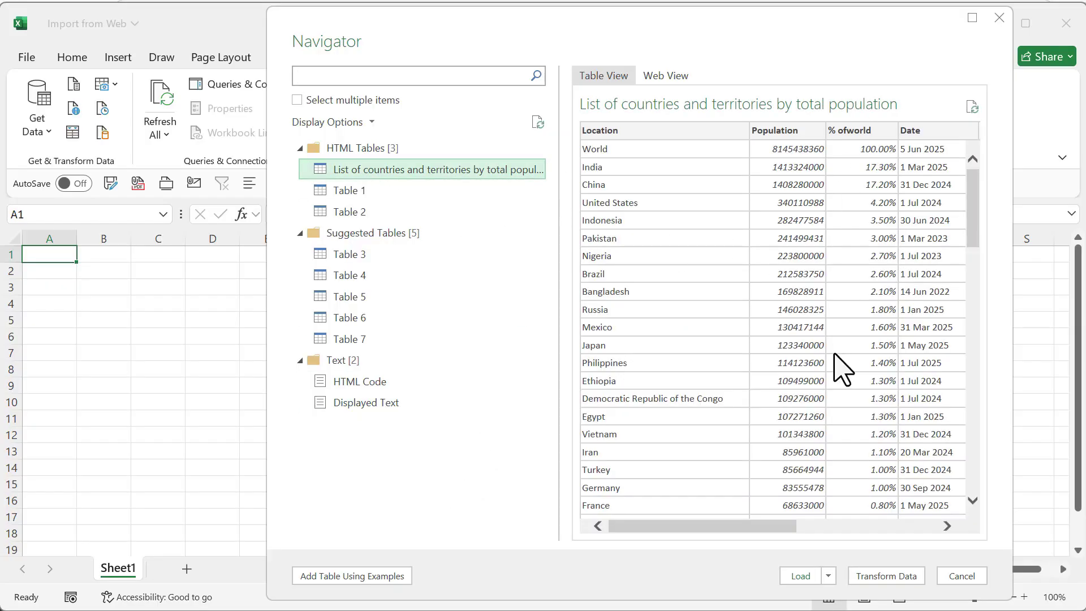
click(336, 193)
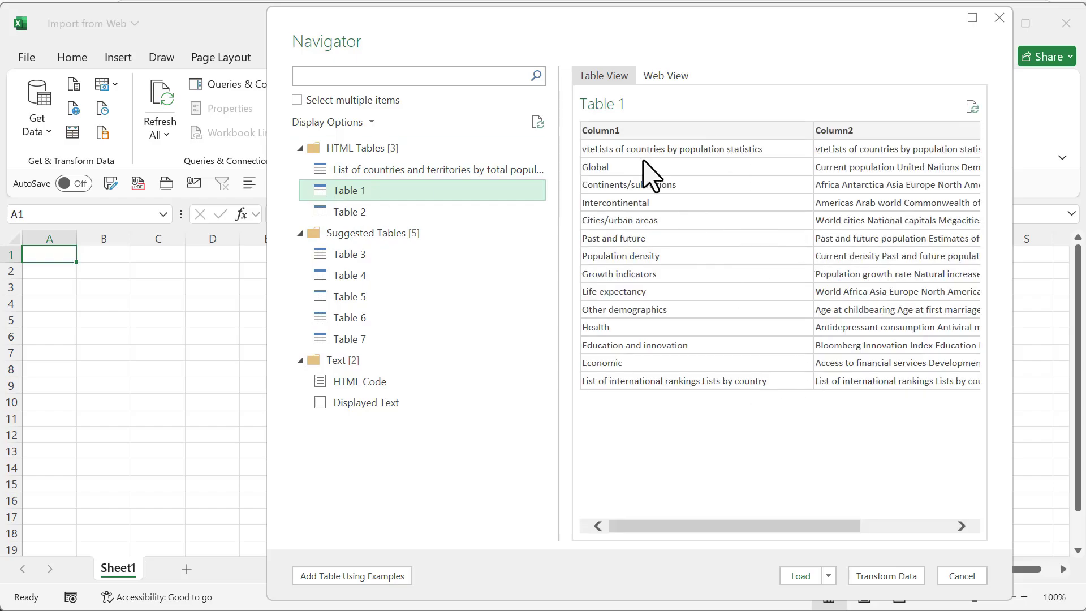
click(362, 170)
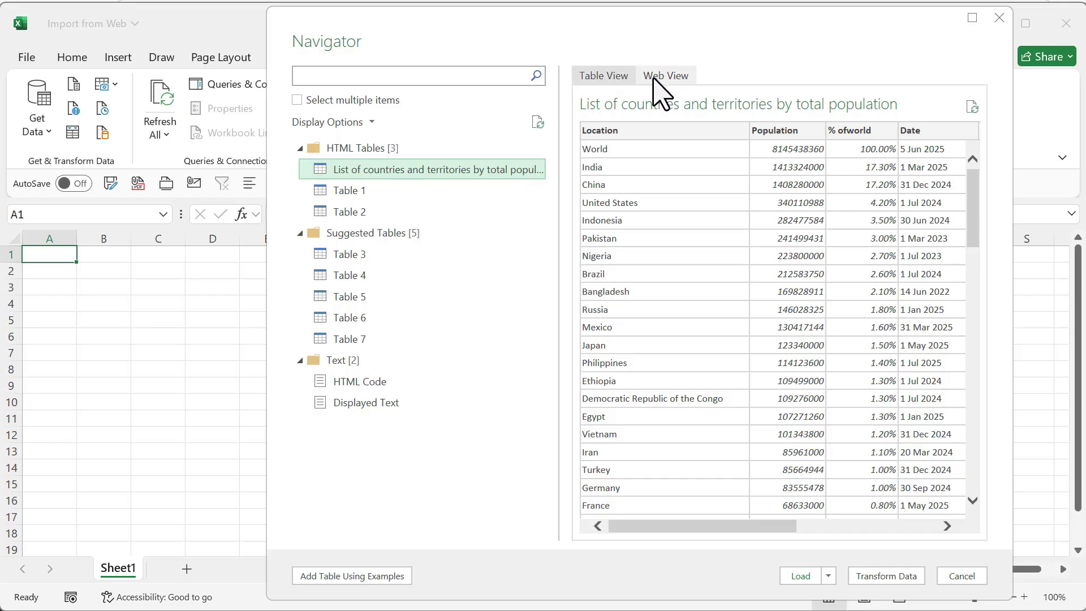
click(659, 78)
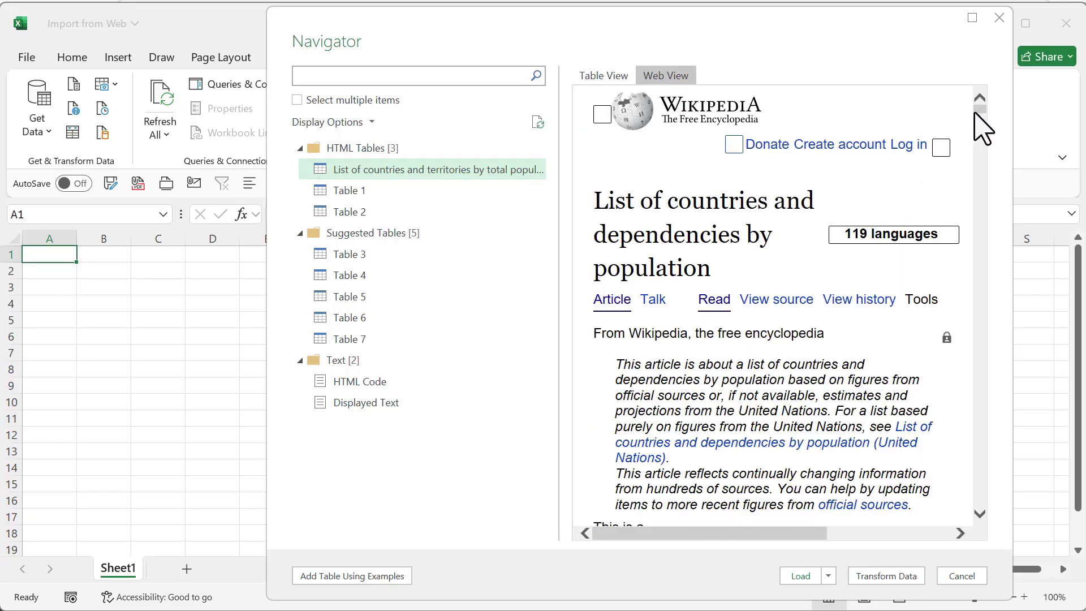
drag(975, 114, 983, 92)
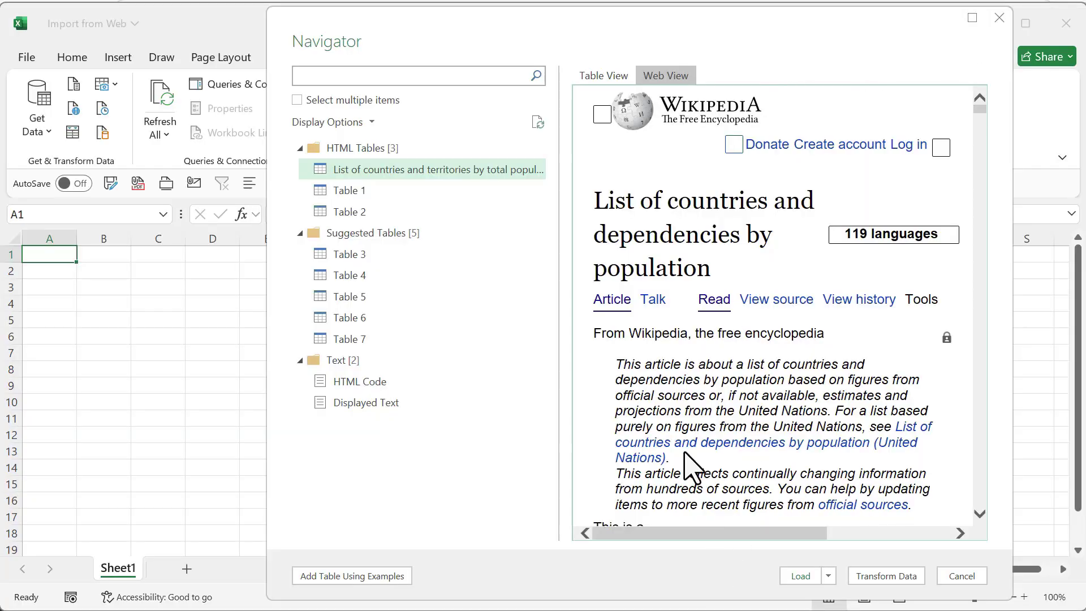
- Return to Table View and remove the top 1 row (World total) in Power Query Editor
click(604, 79)
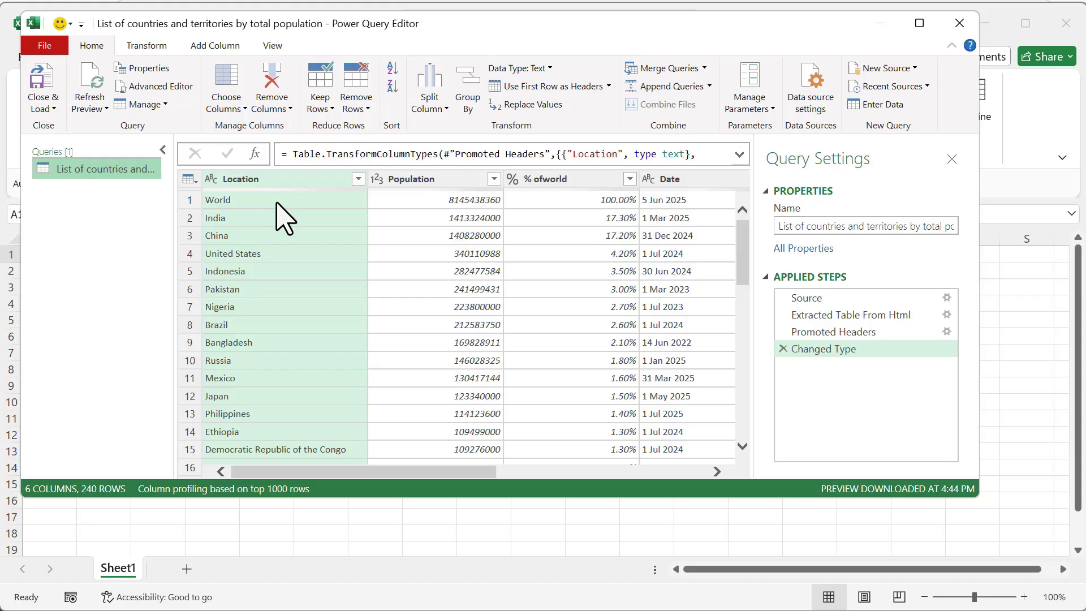
click(276, 202)
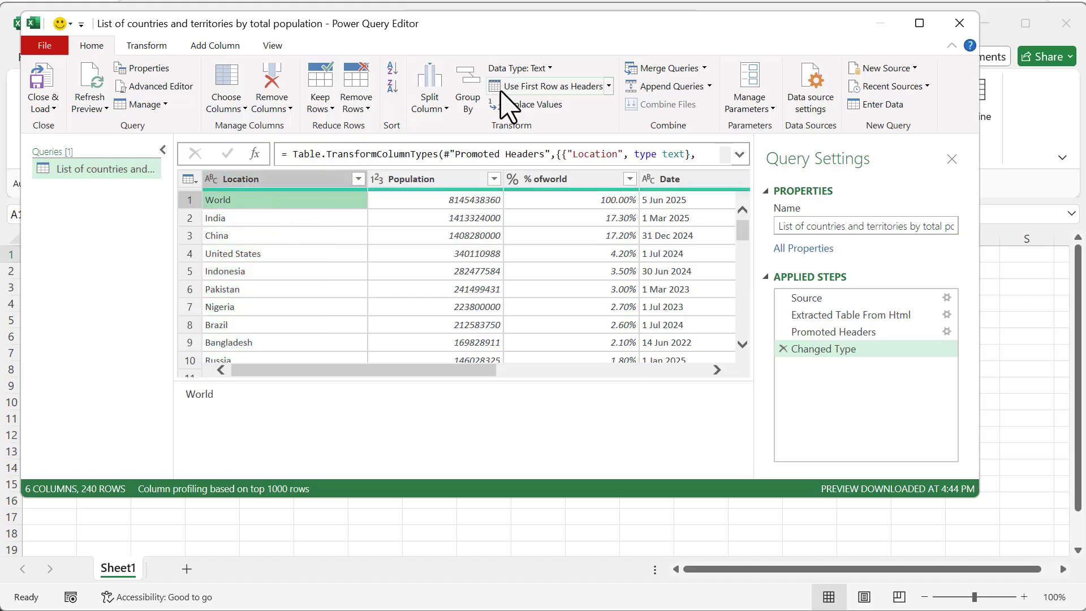
click(353, 106)
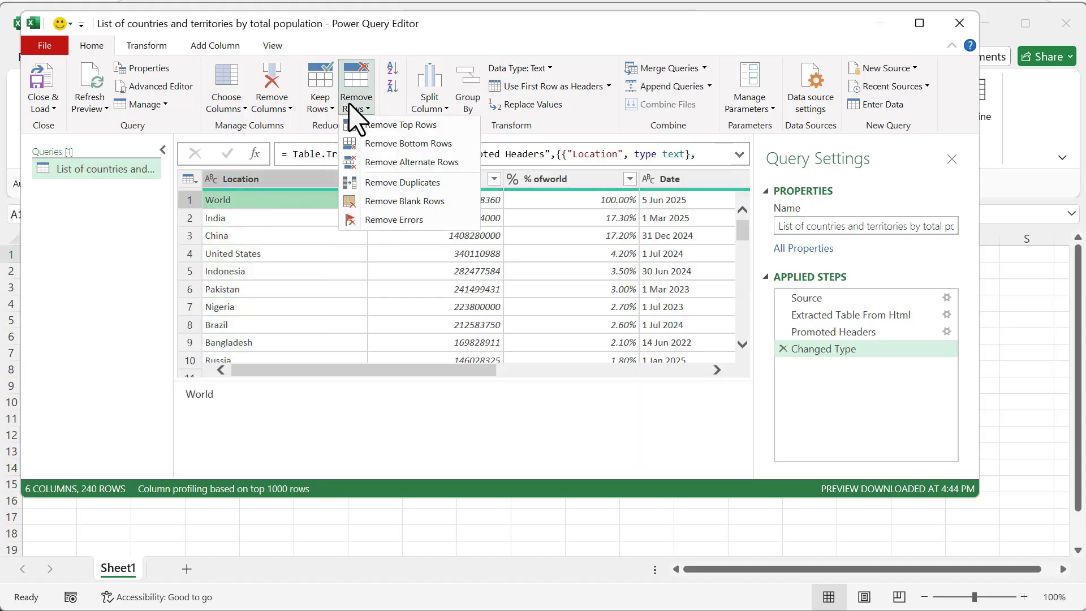
click(388, 126)
text(1)
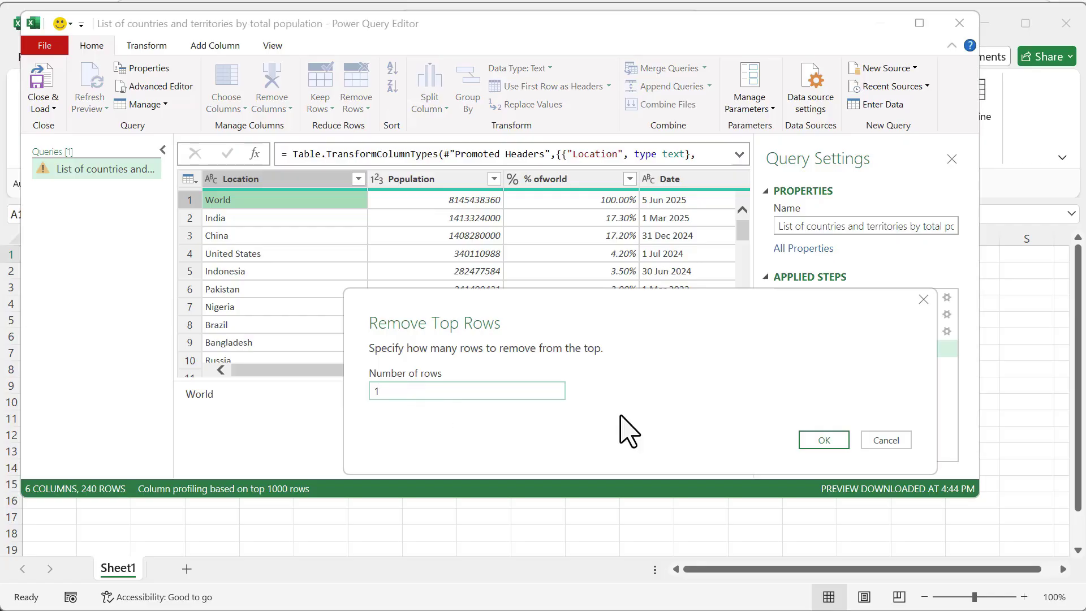
click(821, 441)
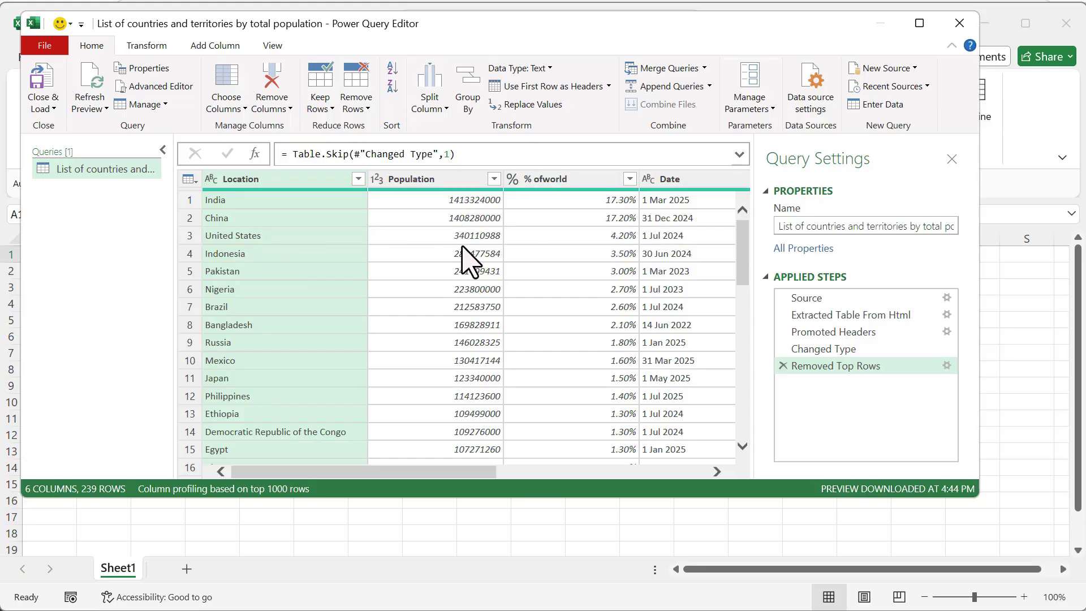
- Rename the '% ofworld' column to '% of world'
click(548, 184)
double_click(543, 180)
click(546, 180)
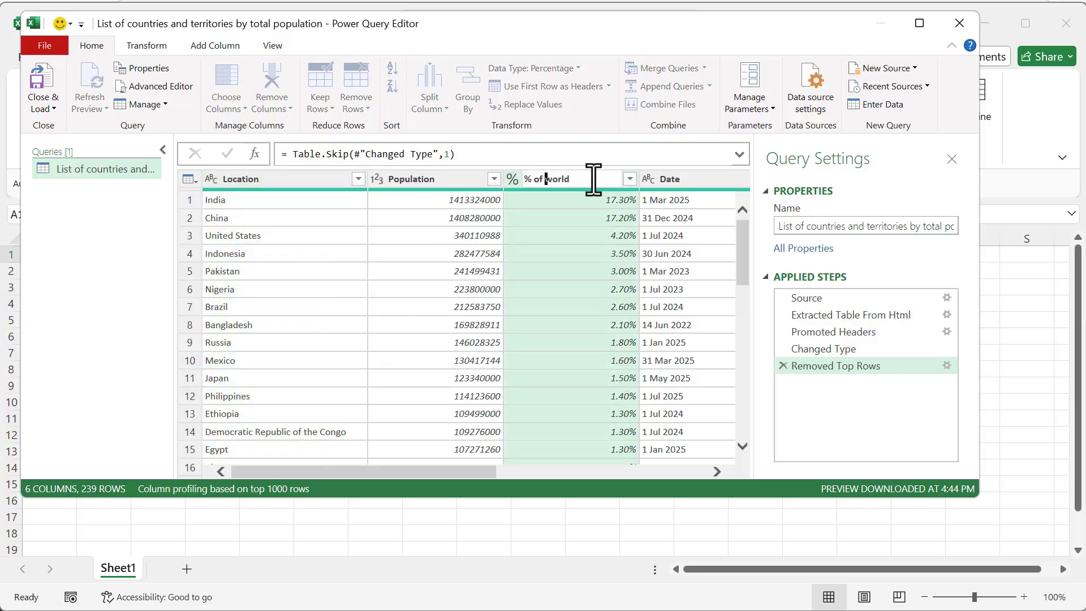
key(Return)
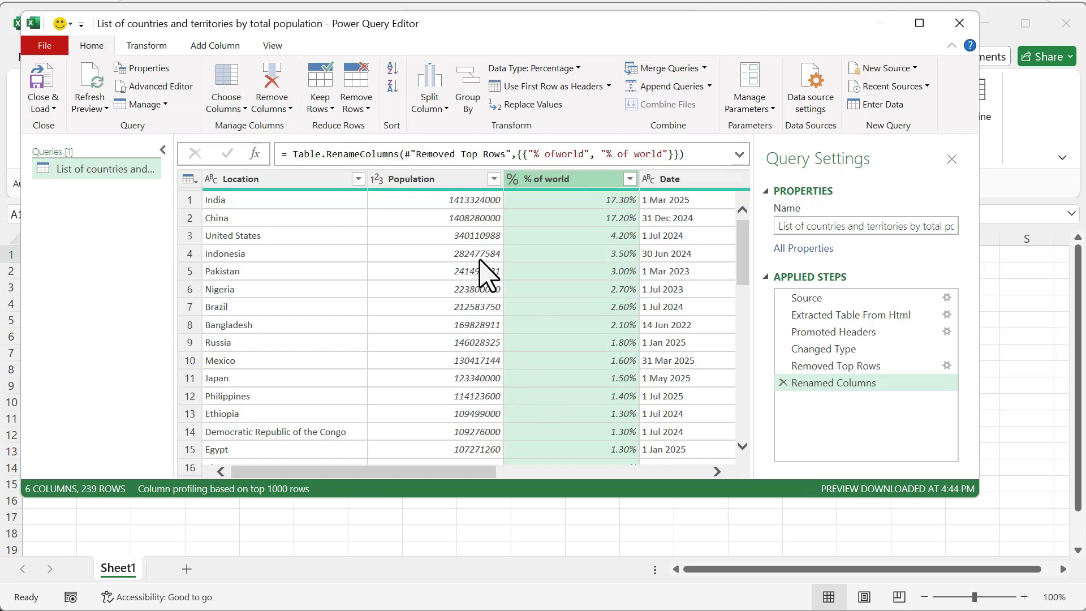
- Change the Date column's data type to Date
key(Right)
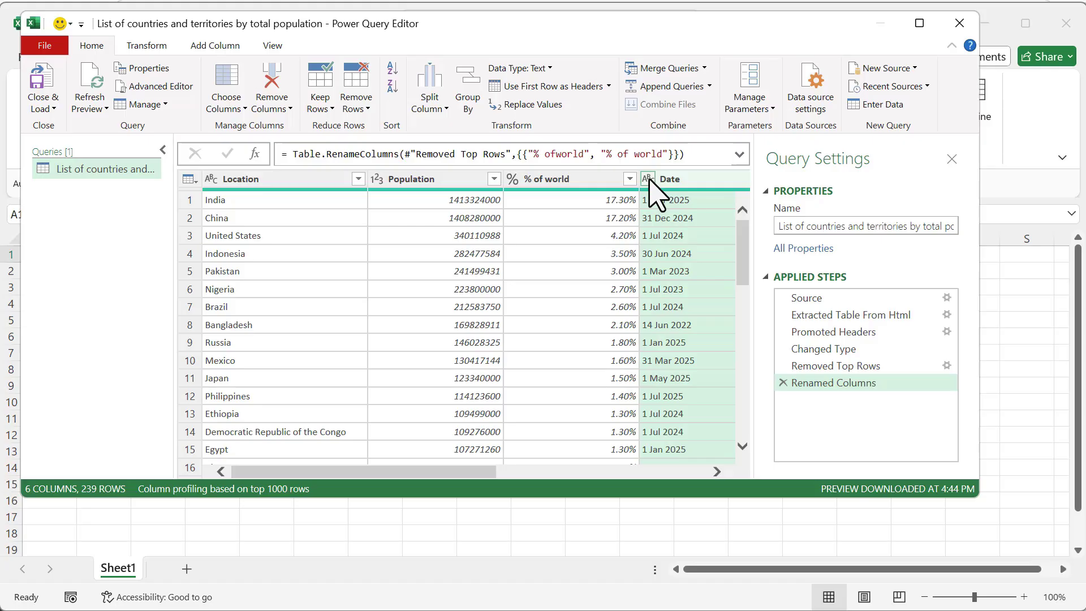
scroll(609, 186, right, 1)
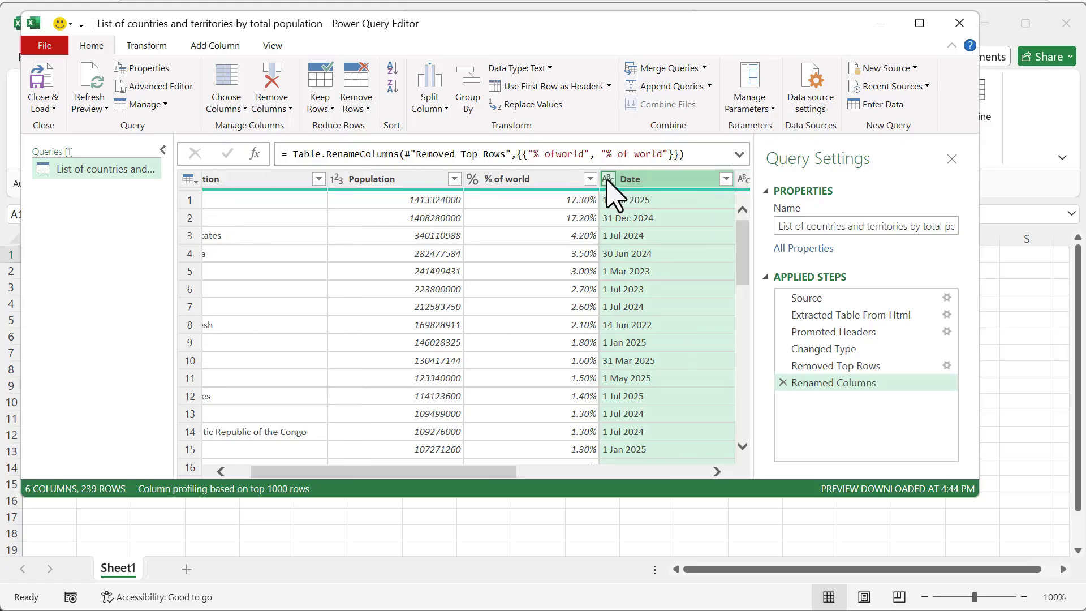
click(608, 179)
click(641, 289)
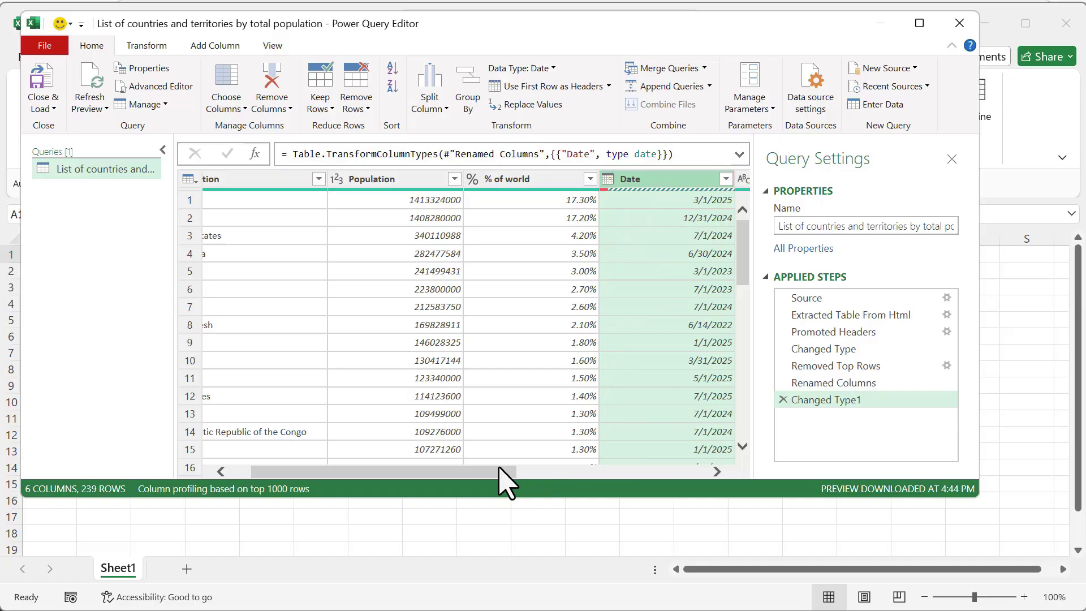
- Remove the Notes and Source columns, leaving four columns and 239 rows
drag(498, 468, 716, 468)
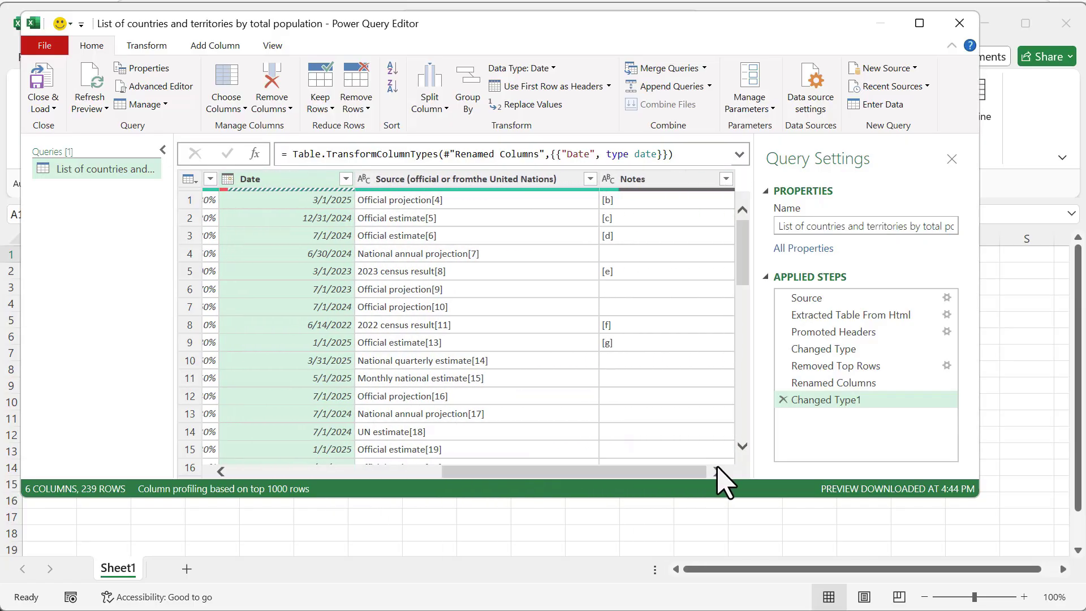
right_click(639, 180)
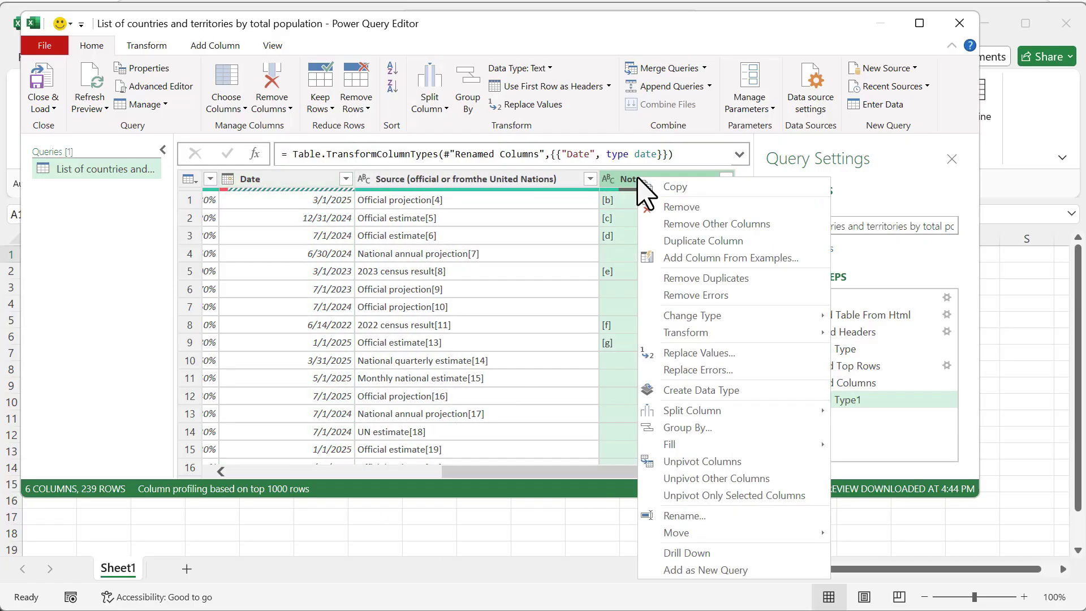
click(697, 207)
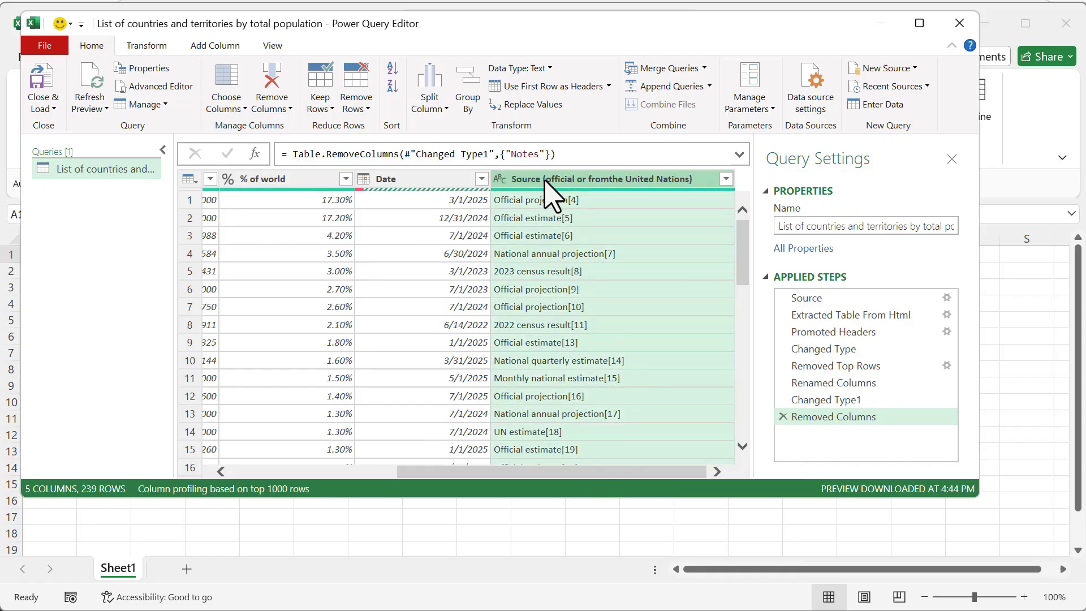
right_click(546, 180)
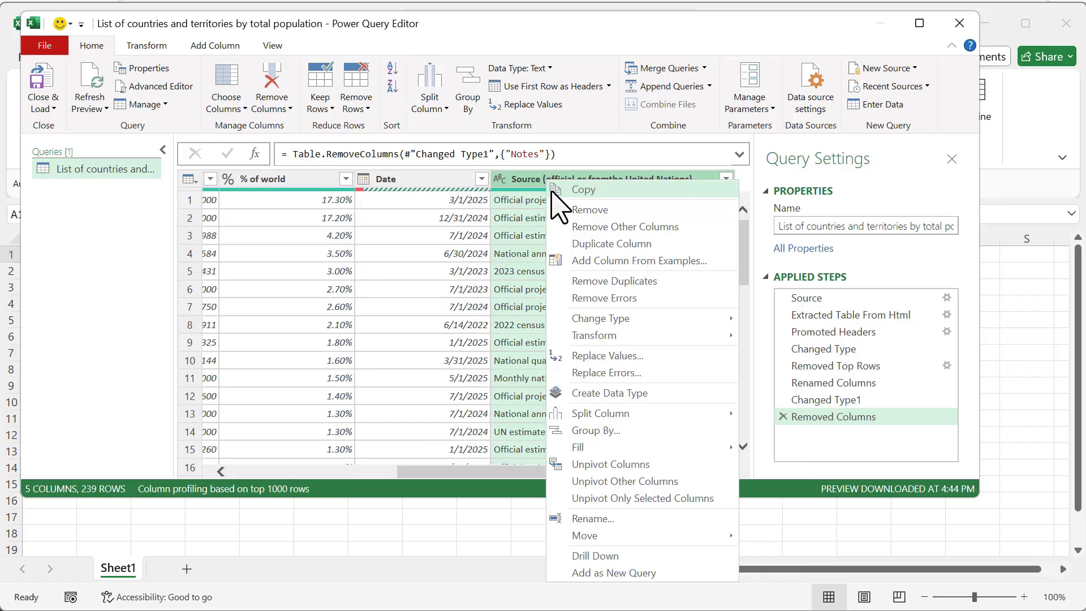
click(565, 210)
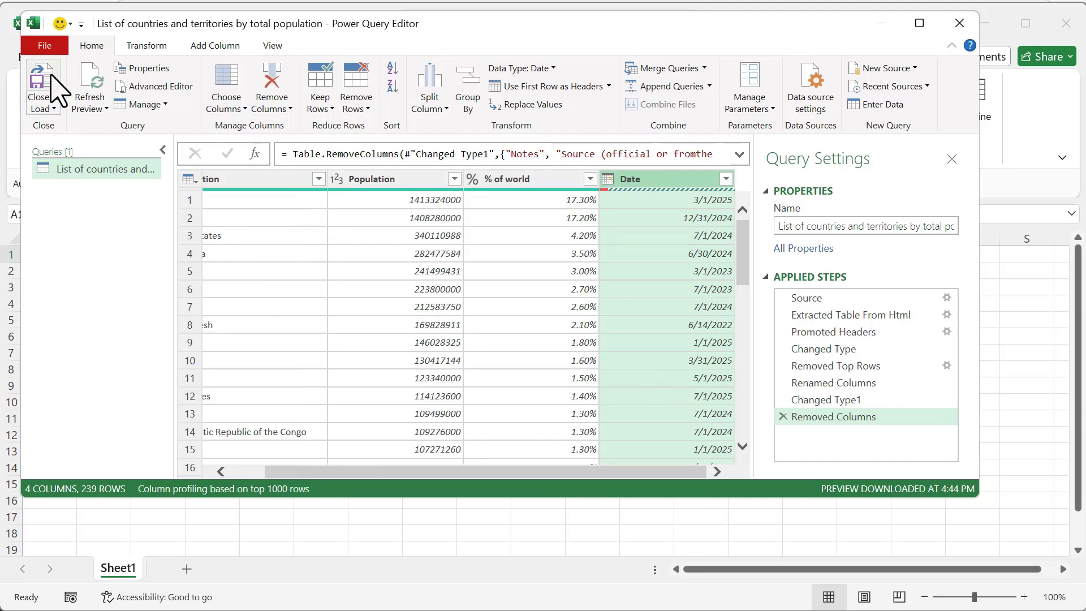
- Close & Load the query into a worksheet table and reposition the Queries & Connections pane
click(40, 90)
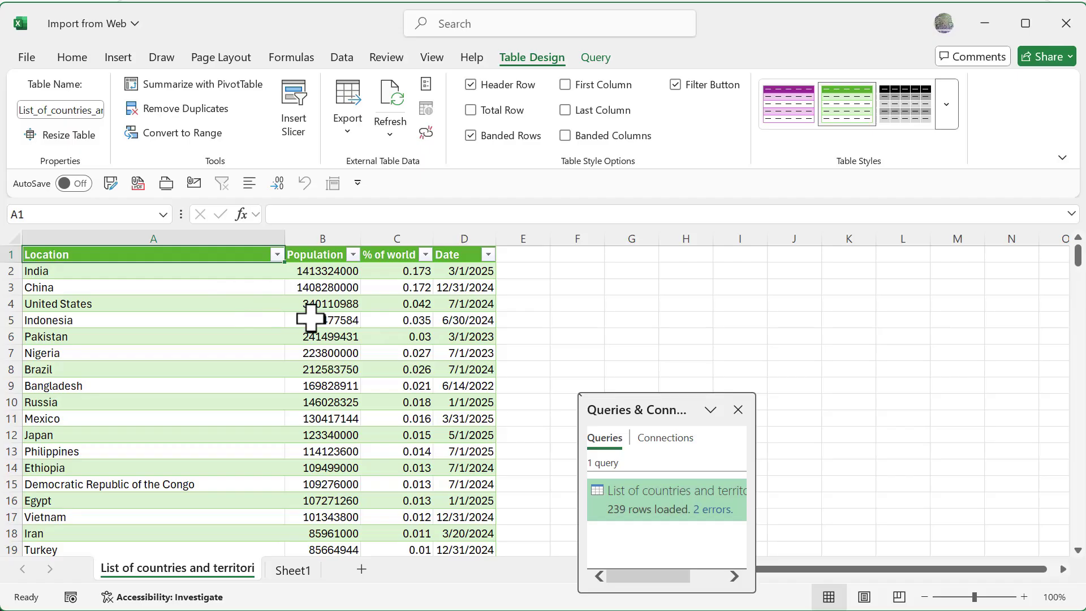
drag(667, 410, 756, 136)
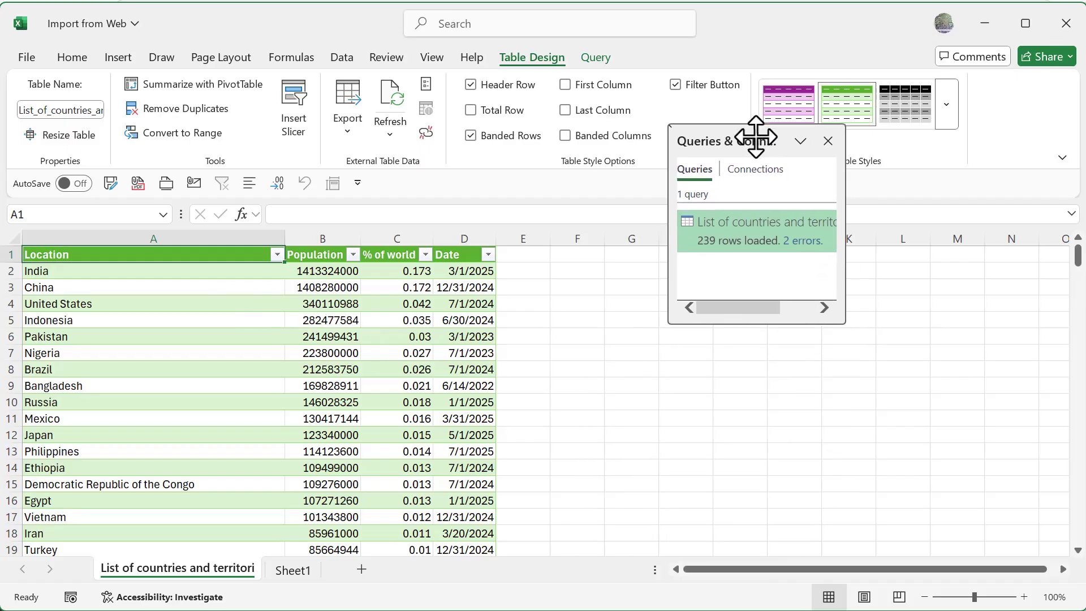
drag(840, 314, 990, 506)
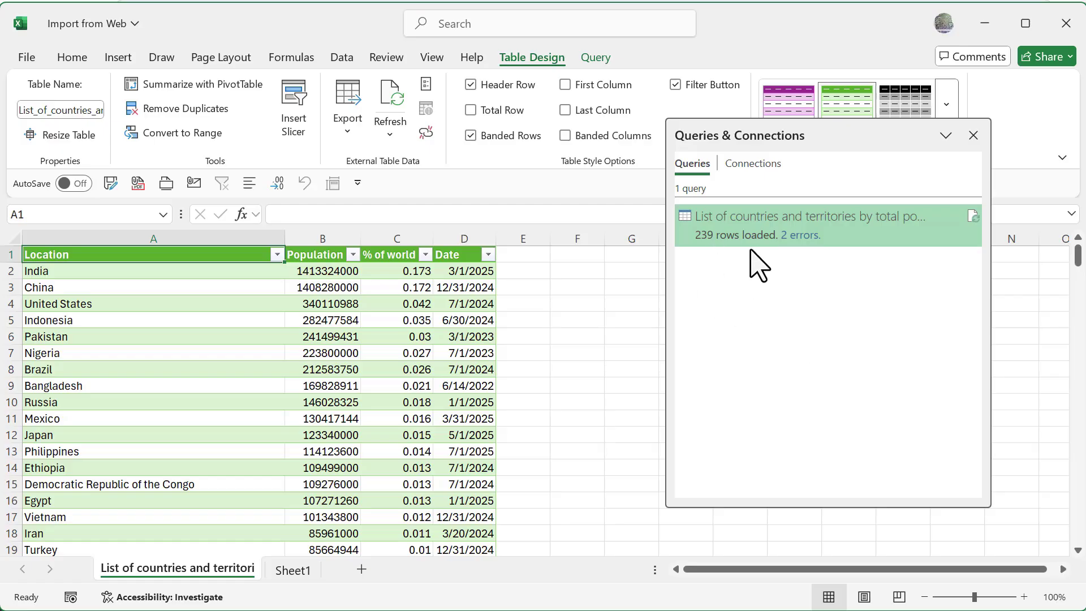
click(327, 349)
scroll(327, 348, down, 9)
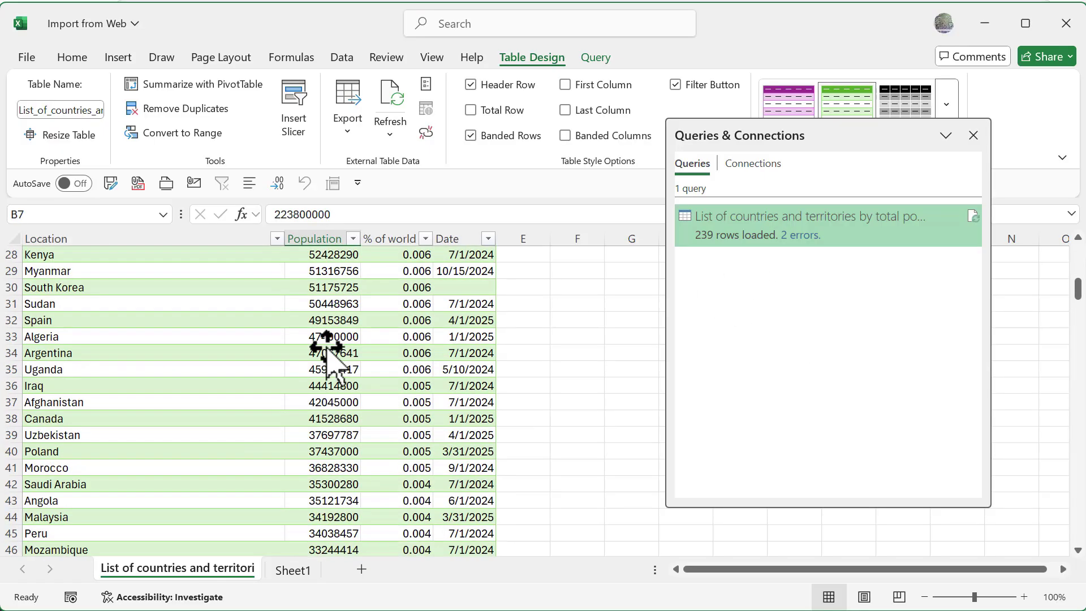
scroll(328, 348, up, 9)
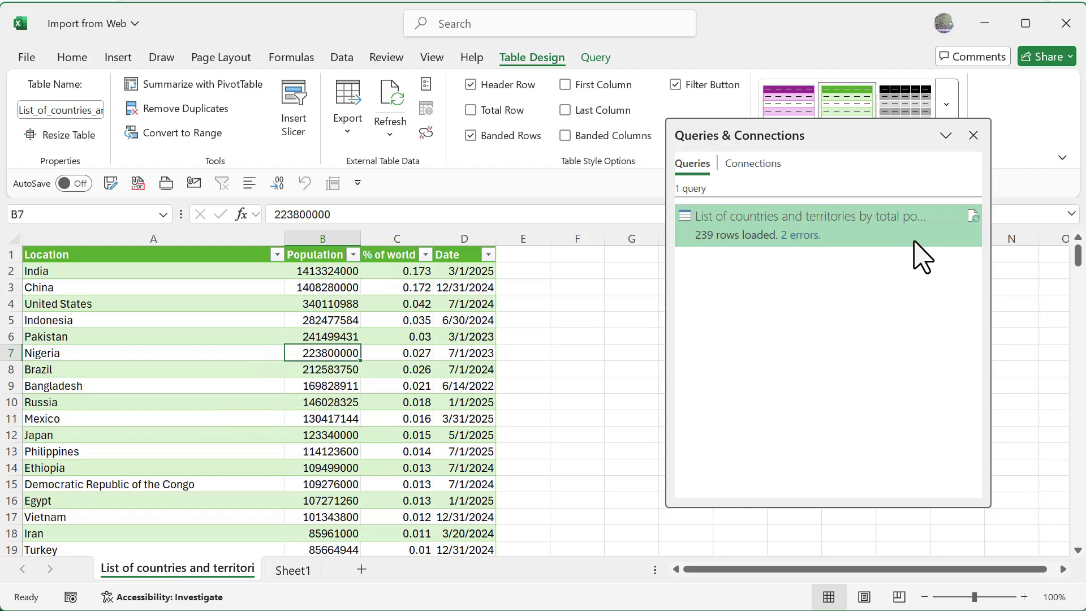
drag(843, 138, 724, 40)
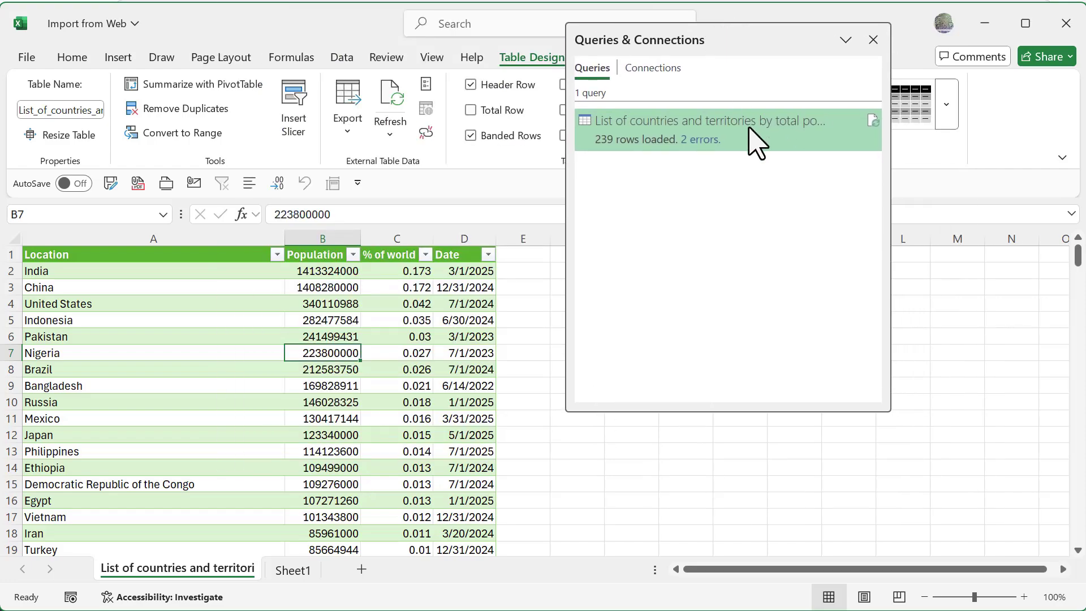
right_click(750, 129)
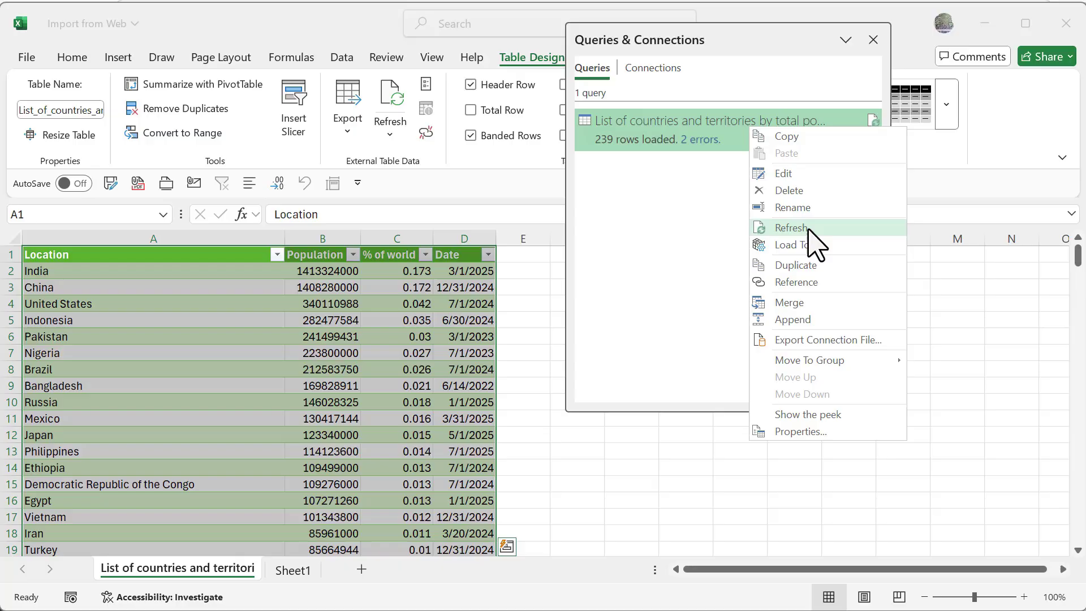
click(804, 440)
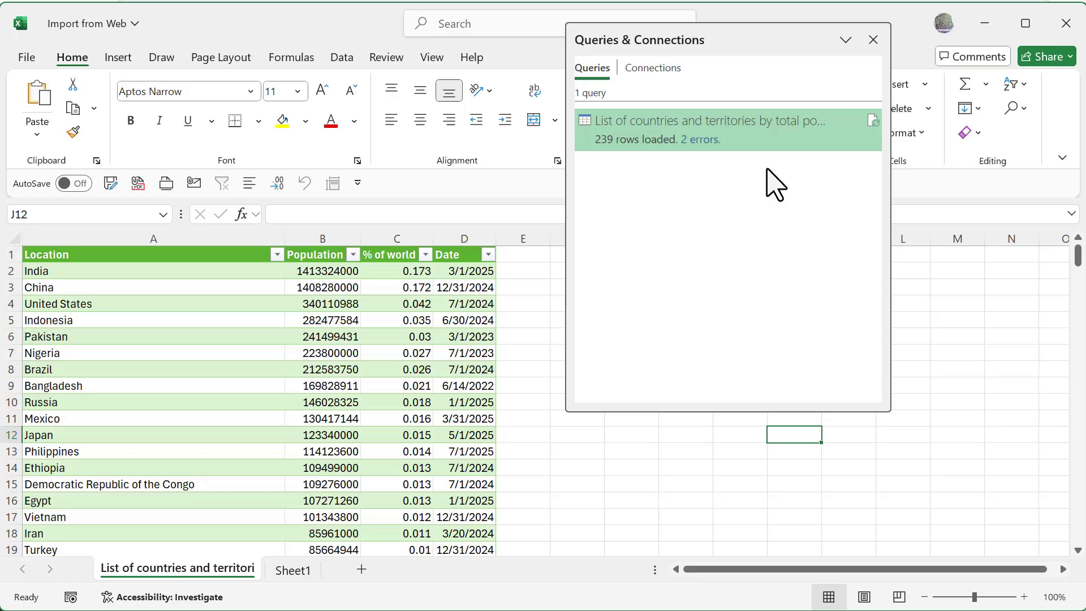
- Format the % of world column from C2 down as percentages with two decimals
click(395, 274)
key(ctrl+shift+Down)
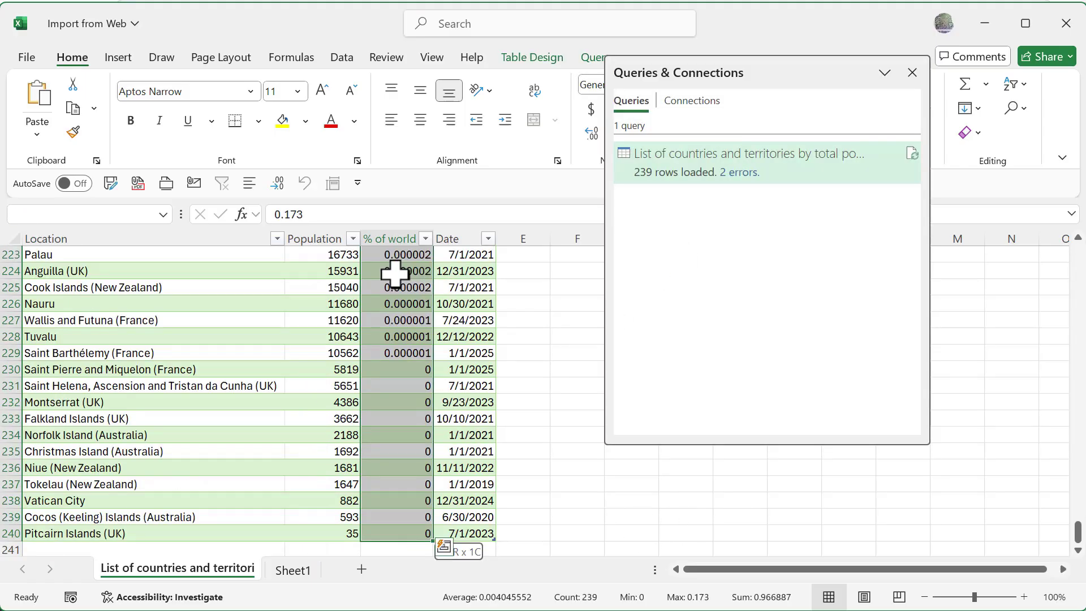
drag(752, 84, 864, 184)
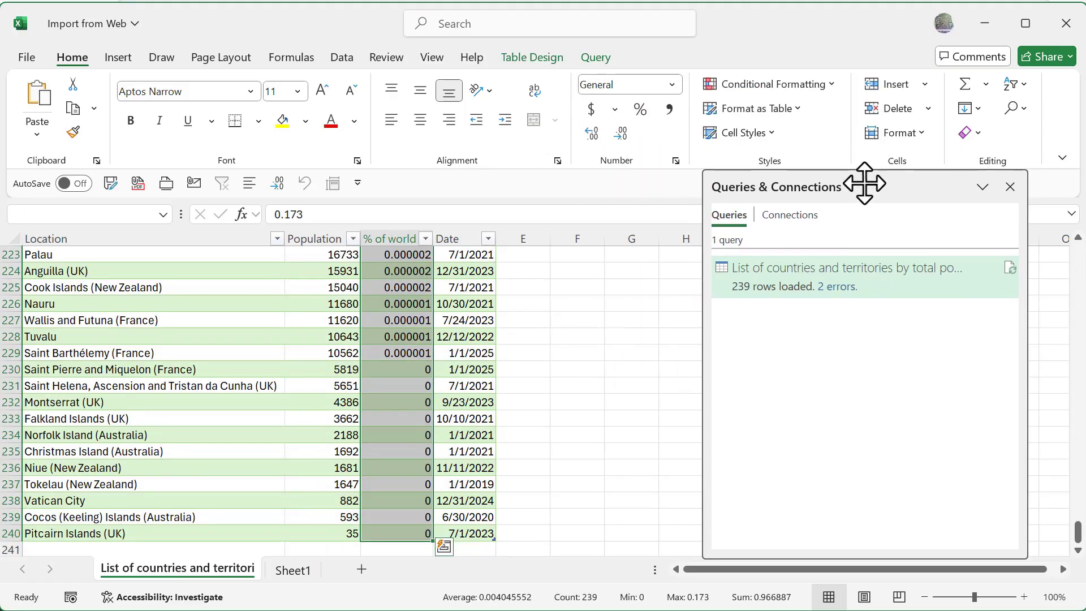
click(640, 109)
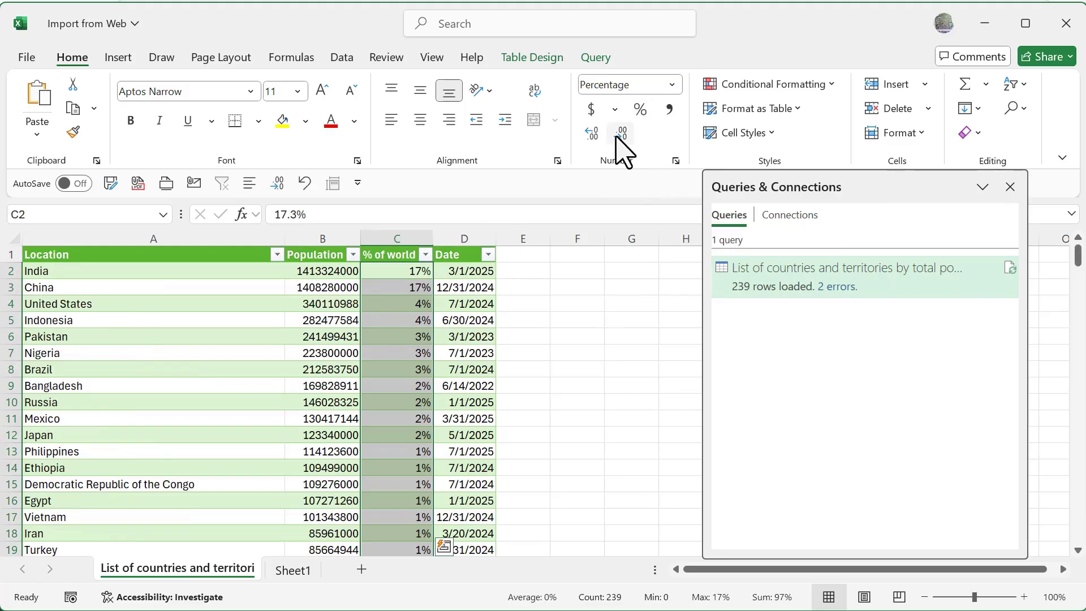
click(592, 133)
click(592, 134)
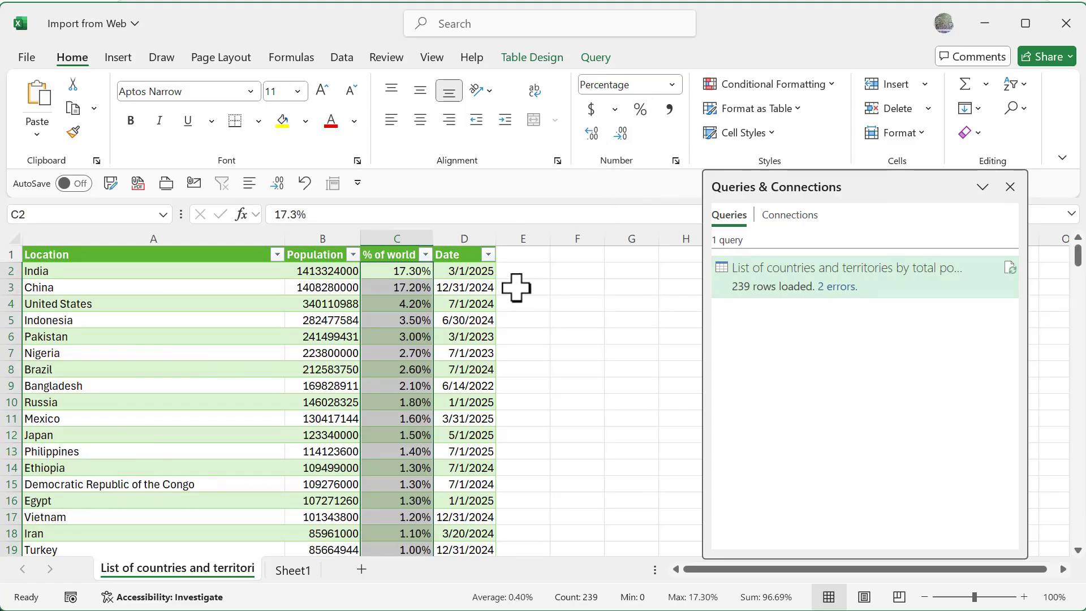
click(464, 277)
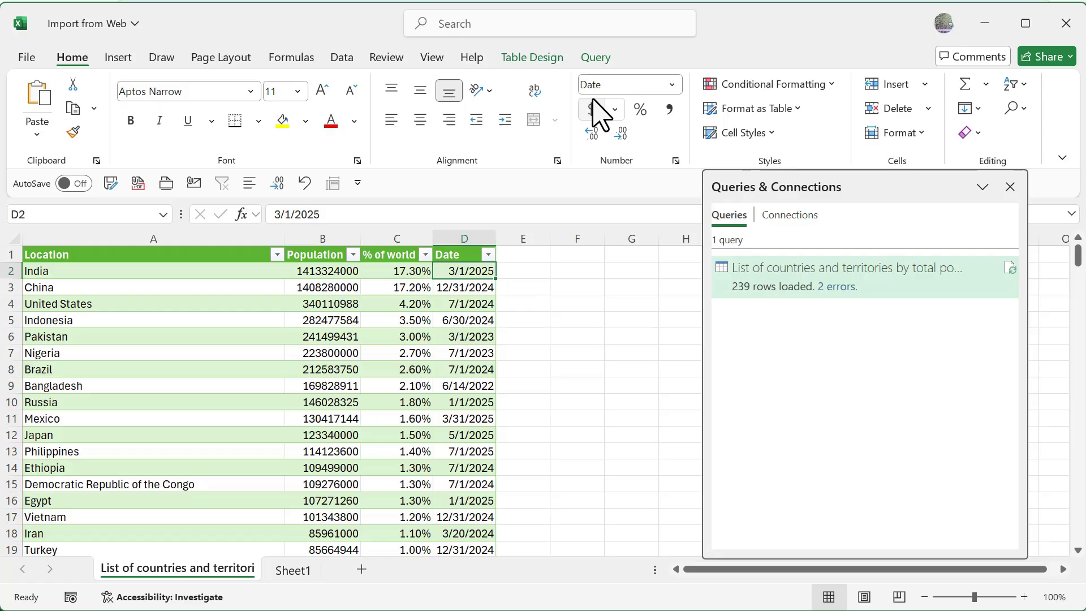